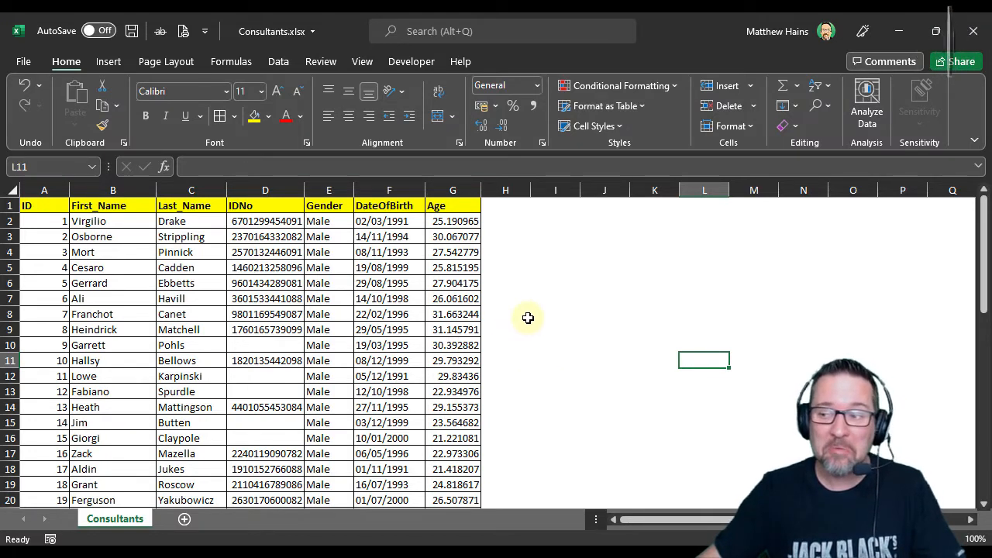
{"action": "left_click", "coordinate": [550, 234]}
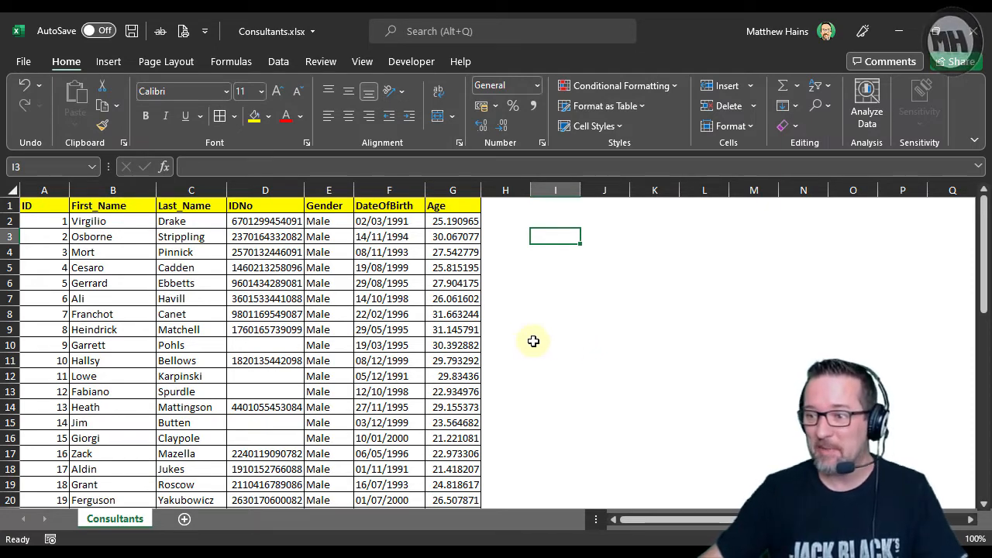
{"action": "left_click", "coordinate": [640, 346]}
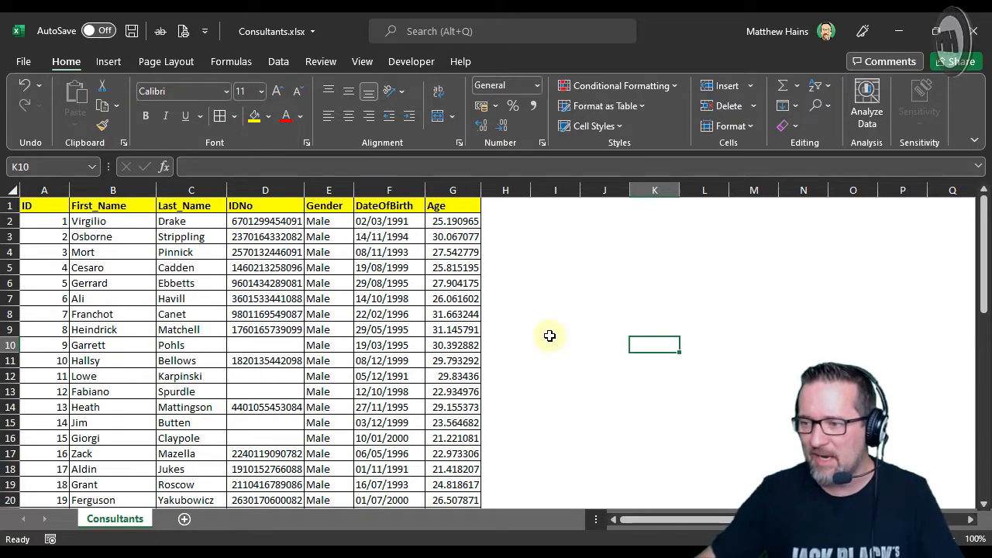
{"action": "scroll", "coordinate": [550, 335], "scroll_direction": "down", "scroll_amount": 2}
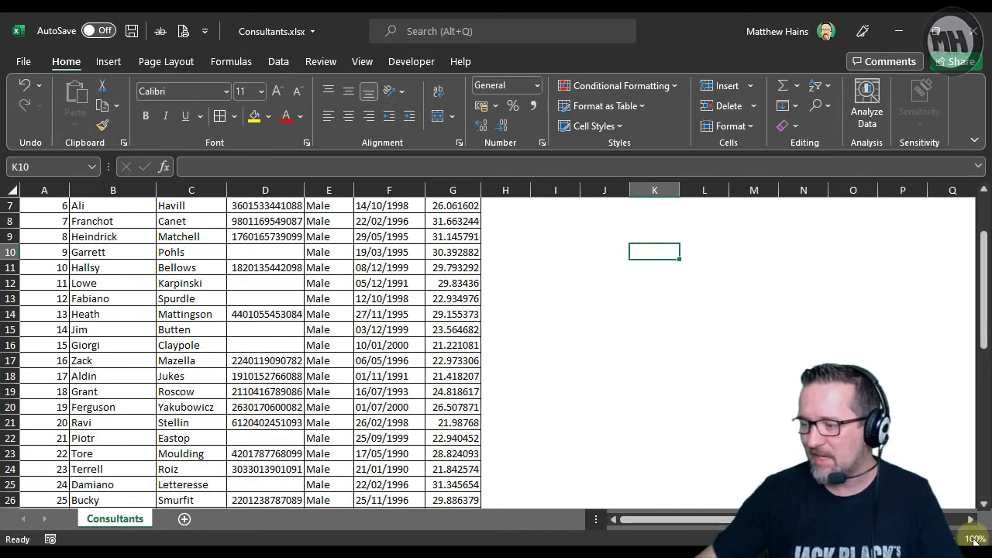
{"action": "scroll", "coordinate": [644, 431], "scroll_direction": "down", "scroll_amount": 10}
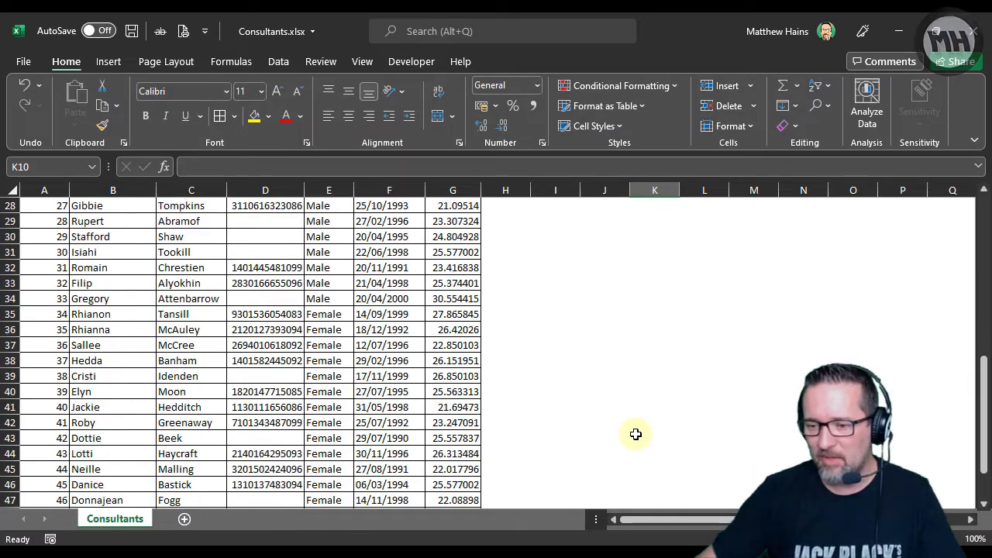
{"action": "scroll", "coordinate": [636, 434], "scroll_direction": "up", "scroll_amount": 12}
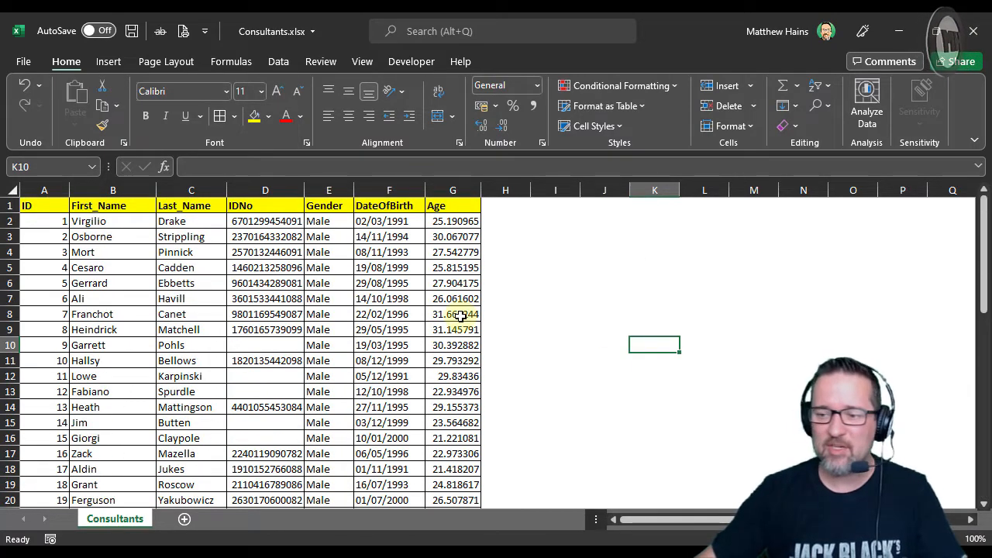
{"action": "left_click", "coordinate": [524, 241]}
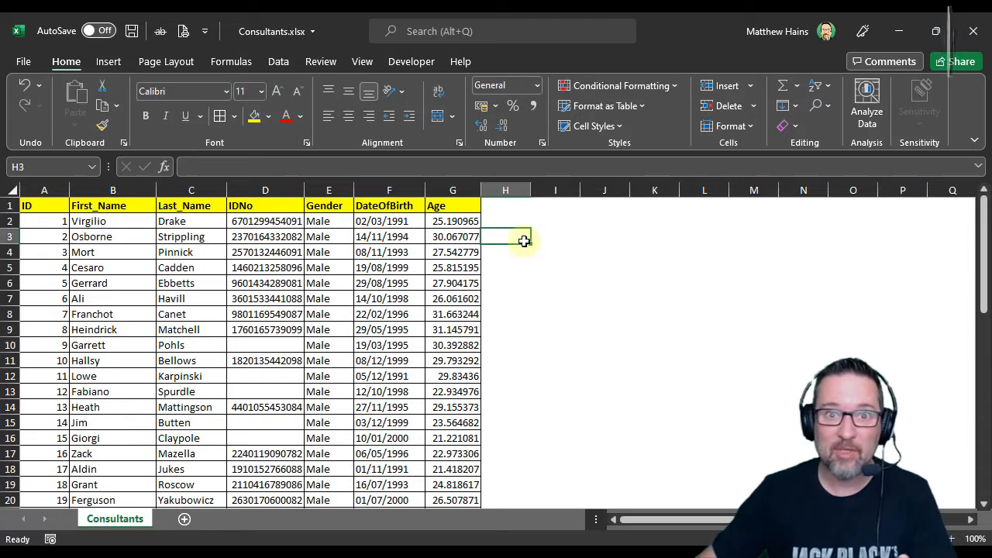
{"action": "left_click", "coordinate": [40, 205]}
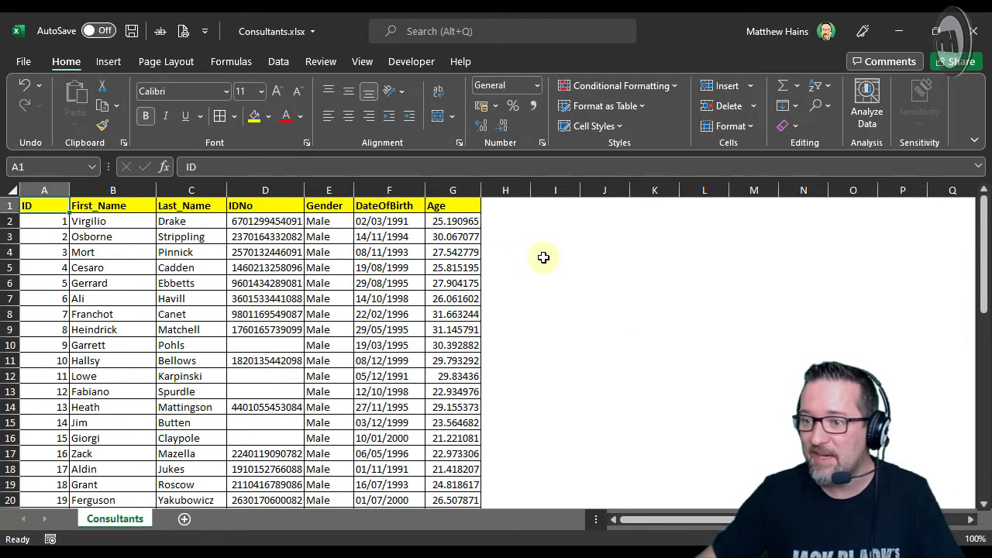
{"action": "left_click", "coordinate": [584, 235]}
{"action": "left_click", "coordinate": [54, 207]}
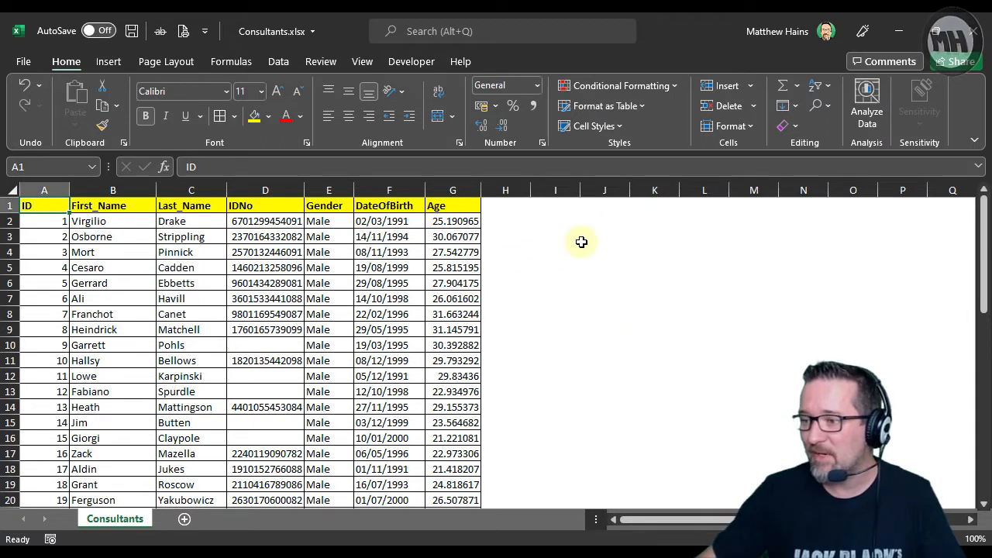
{"action": "left_click", "coordinate": [570, 249]}
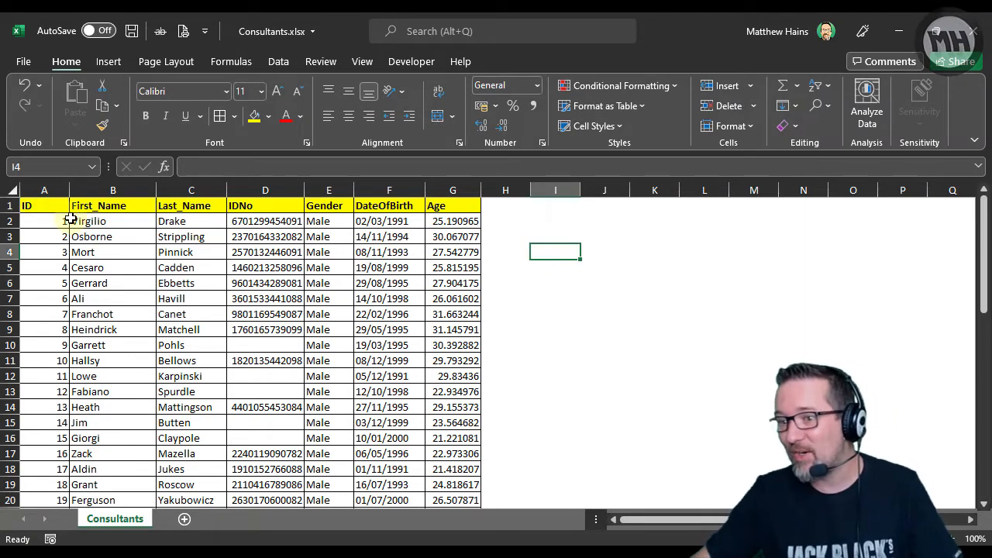
- Save the current display with cell A1 selected as a custom view named Default, including print settings and hidden rows, columns and filter settings
{"action": "left_click", "coordinate": [44, 209]}
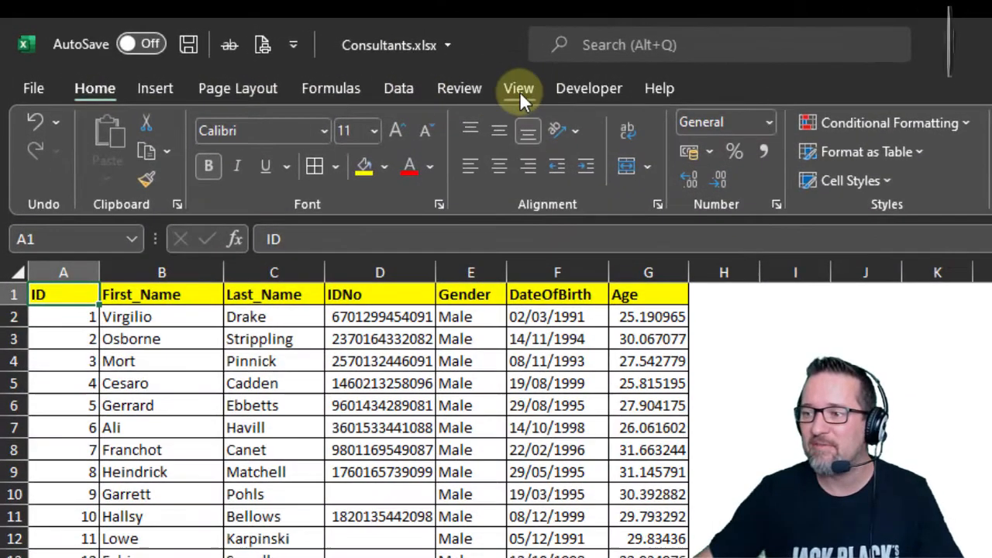
{"action": "left_click", "coordinate": [362, 62]}
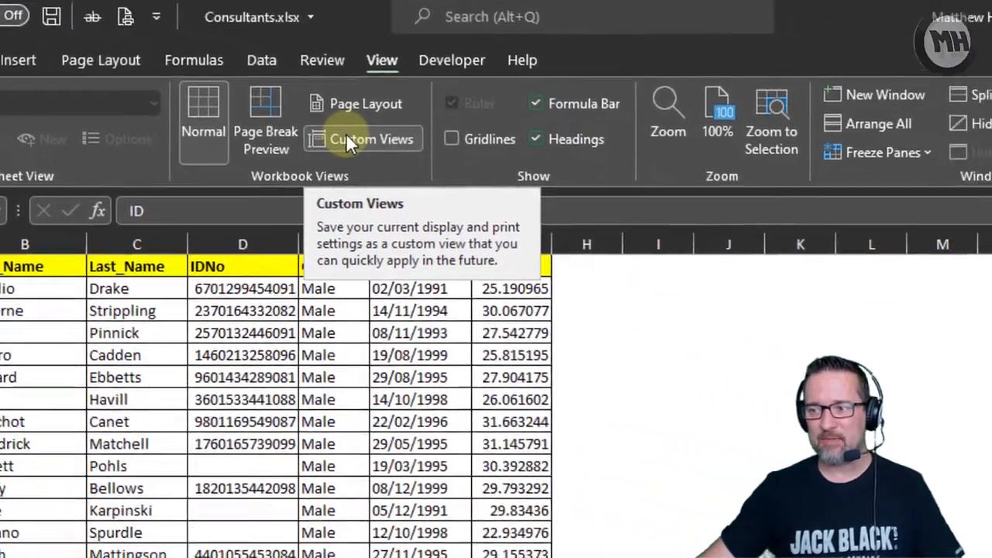
{"action": "left_click", "coordinate": [483, 166]}
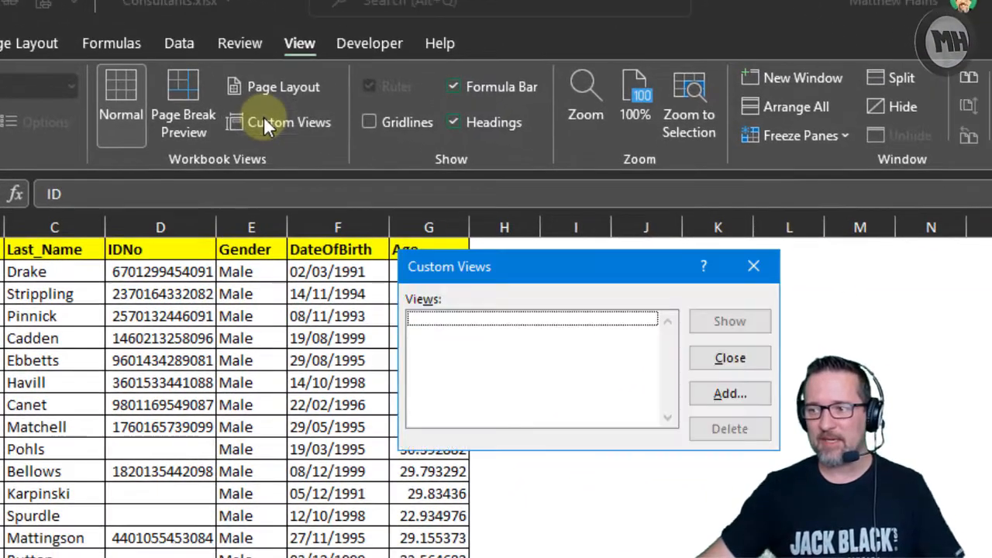
{"action": "left_click", "coordinate": [756, 398]}
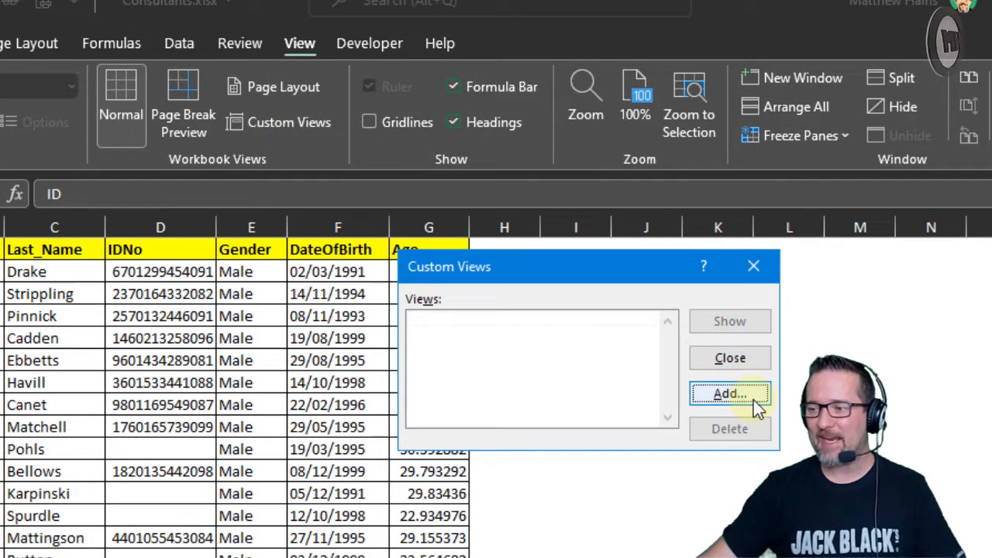
{"action": "type", "text": "Default"}
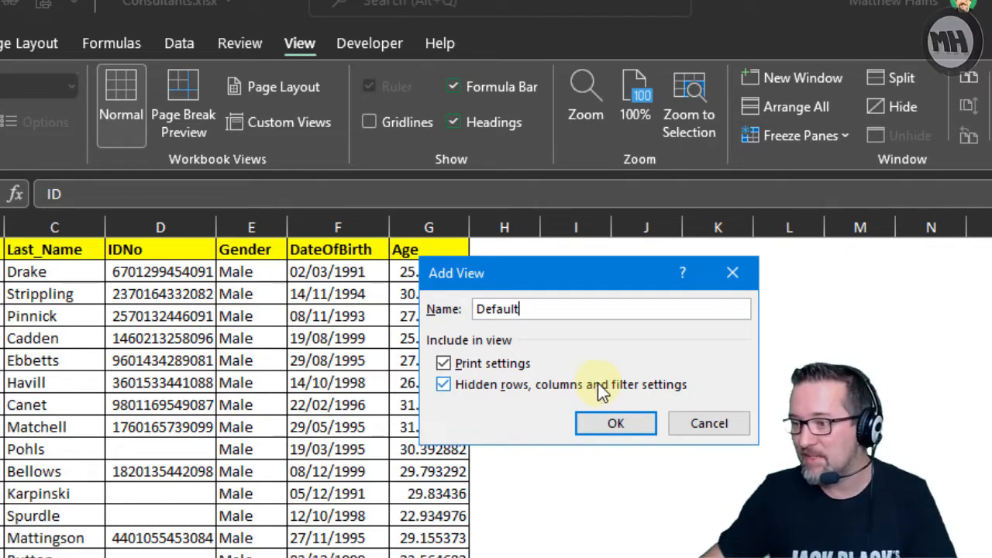
{"action": "left_click", "coordinate": [614, 423]}
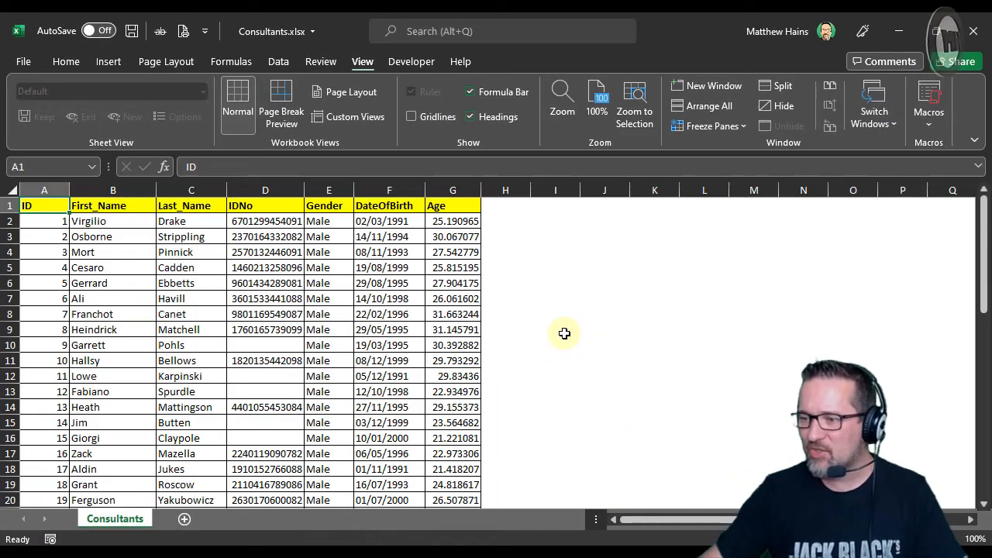
- Zoom the worksheet in to 130% and widen the IDNo column so its full numbers fit
{"action": "left_click", "coordinate": [565, 334]}
{"action": "scroll", "coordinate": [554, 341], "scroll_direction": "up", "scroll_amount": 2}
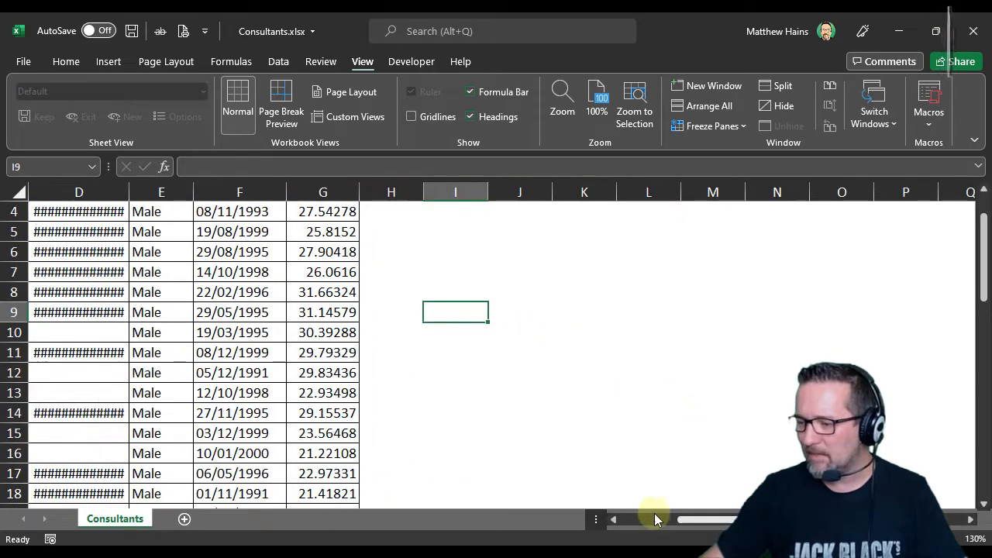
{"action": "left_click", "coordinate": [655, 519]}
{"action": "left_click_drag", "start_coordinate": [397, 192], "coordinate": [433, 192]}
{"action": "scroll", "coordinate": [473, 272], "scroll_direction": "up", "scroll_amount": 1}
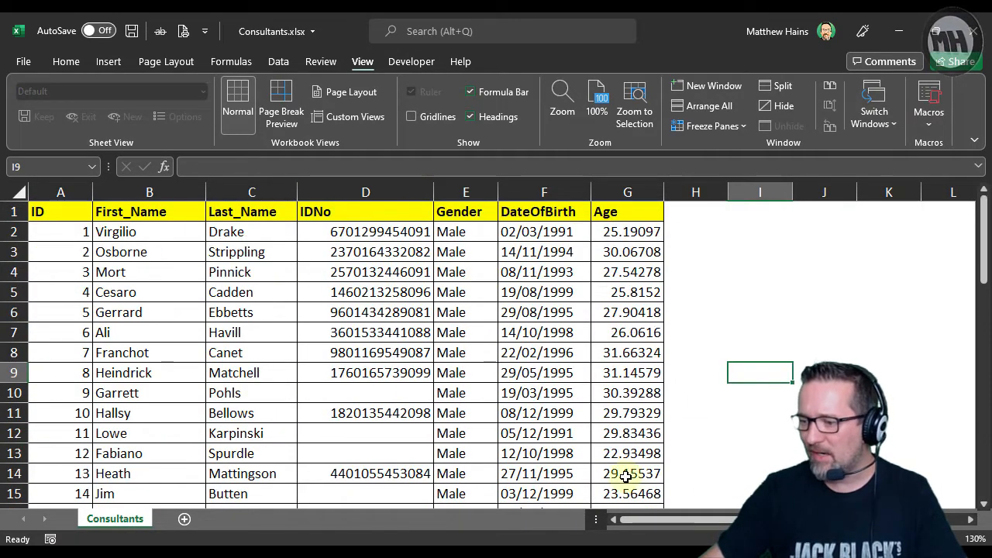
- Increase the worksheet zoom to 145% with the whole table width and header row in view
{"action": "scroll", "coordinate": [455, 372], "scroll_direction": "up", "scroll_amount": 1}
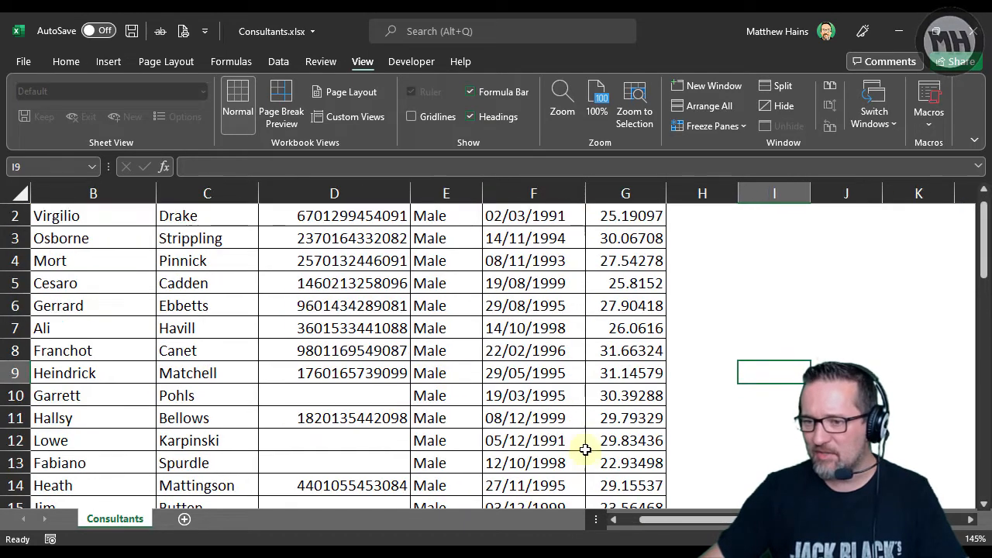
{"action": "left_click", "coordinate": [630, 520]}
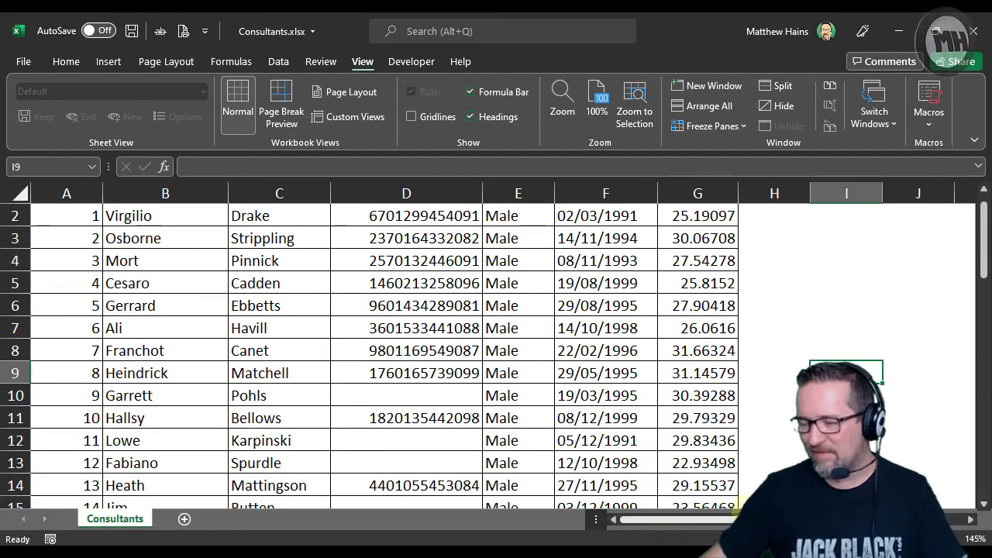
{"action": "scroll", "coordinate": [572, 372], "scroll_direction": "up", "scroll_amount": 1}
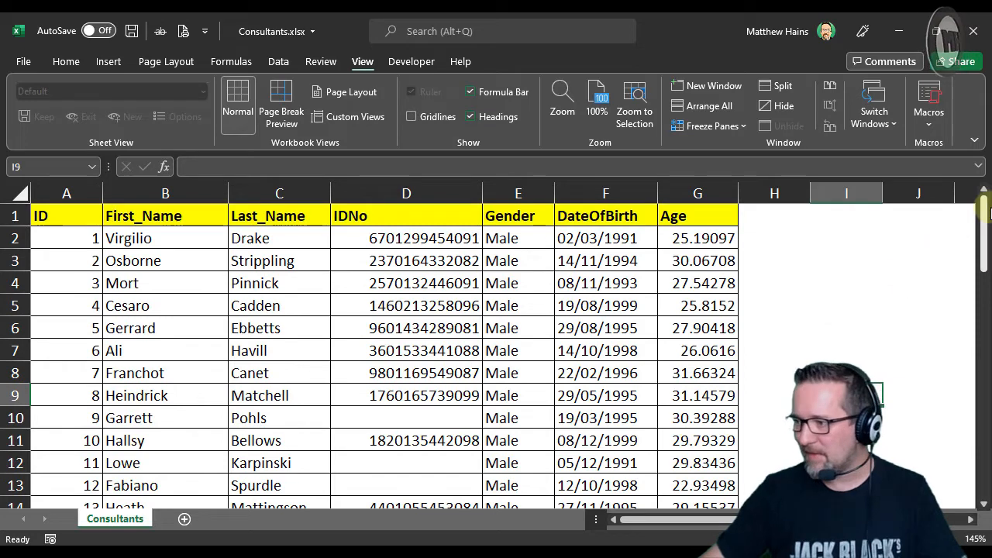
- Freeze the top row of the Consultants sheet so the column headers stay in place
{"action": "left_click", "coordinate": [46, 217]}
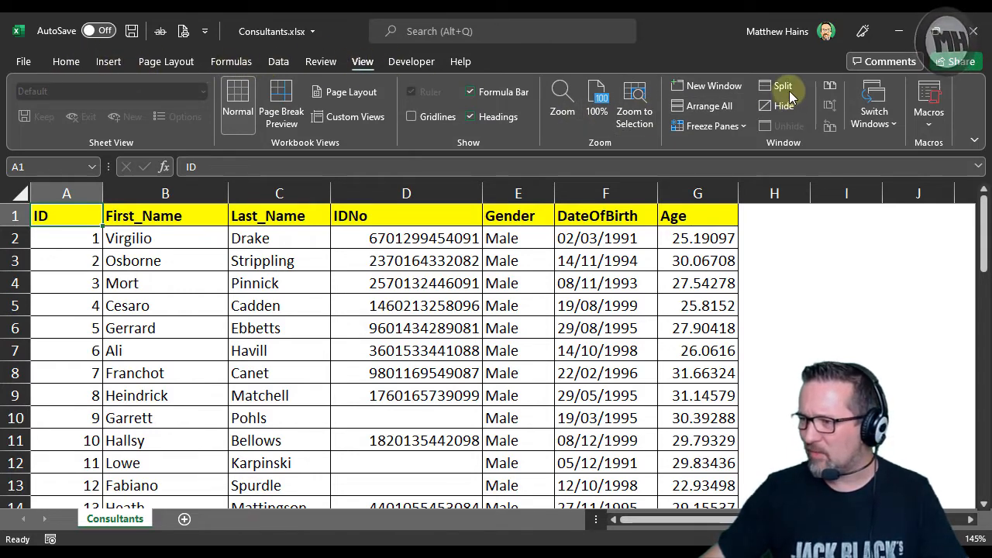
{"action": "left_click", "coordinate": [715, 127]}
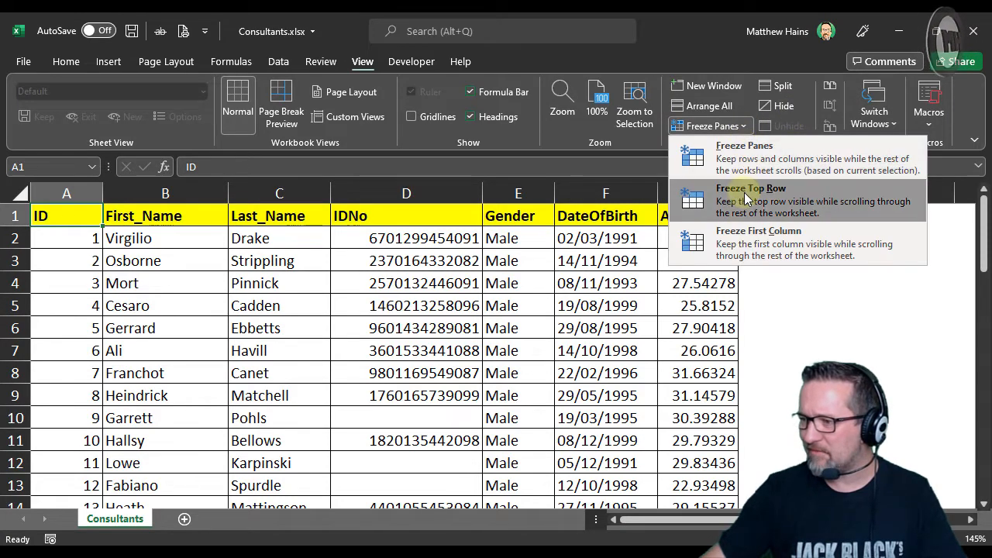
{"action": "left_click", "coordinate": [747, 199]}
- Bring row 51 directly beneath the frozen header with H7 selected, and save this display as a custom view named FinalRow
{"action": "left_click", "coordinate": [769, 356]}
{"action": "scroll", "coordinate": [775, 364], "scroll_direction": "down", "scroll_amount": 7}
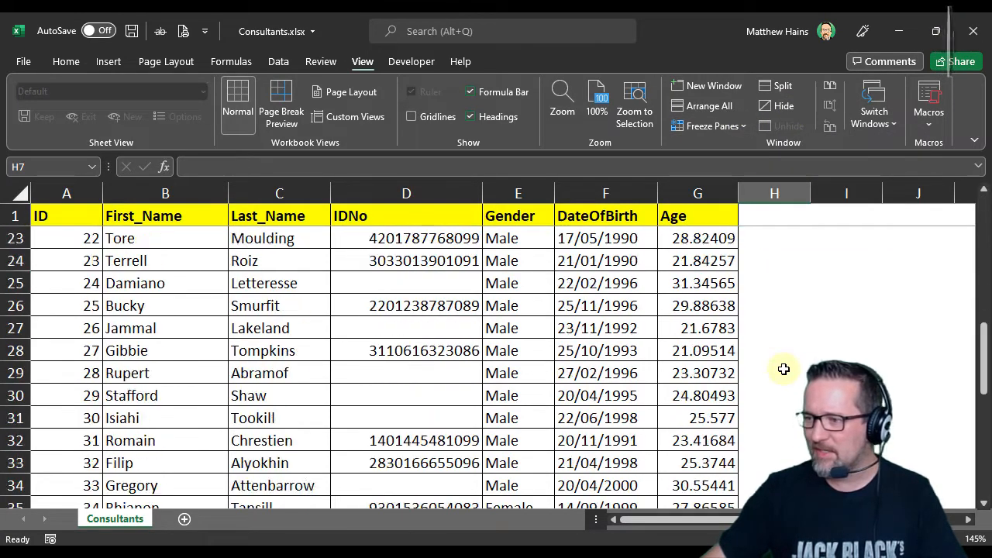
{"action": "scroll", "coordinate": [784, 369], "scroll_direction": "down", "scroll_amount": 10}
{"action": "scroll", "coordinate": [784, 369], "scroll_direction": "up", "scroll_amount": 1}
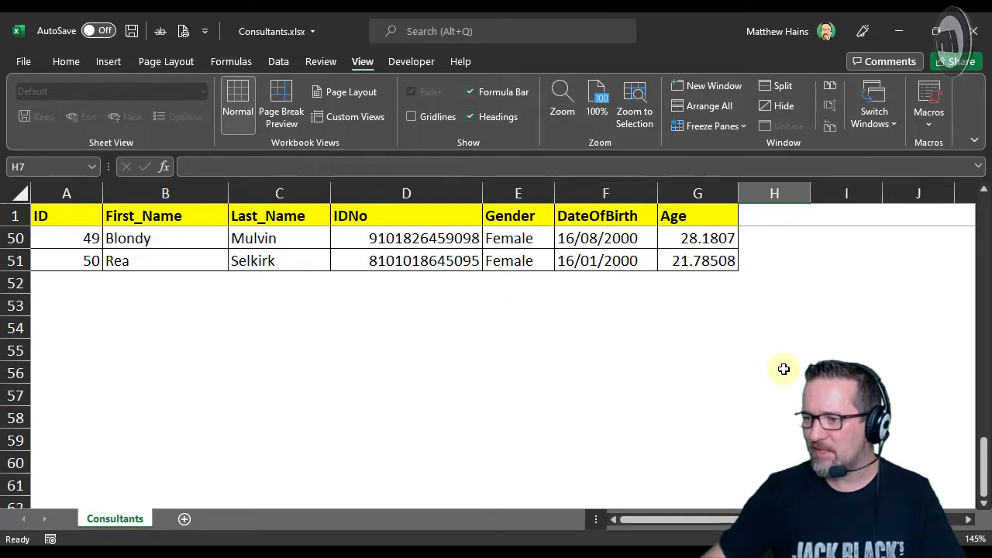
{"action": "scroll", "coordinate": [731, 415], "scroll_direction": "down", "scroll_amount": 1}
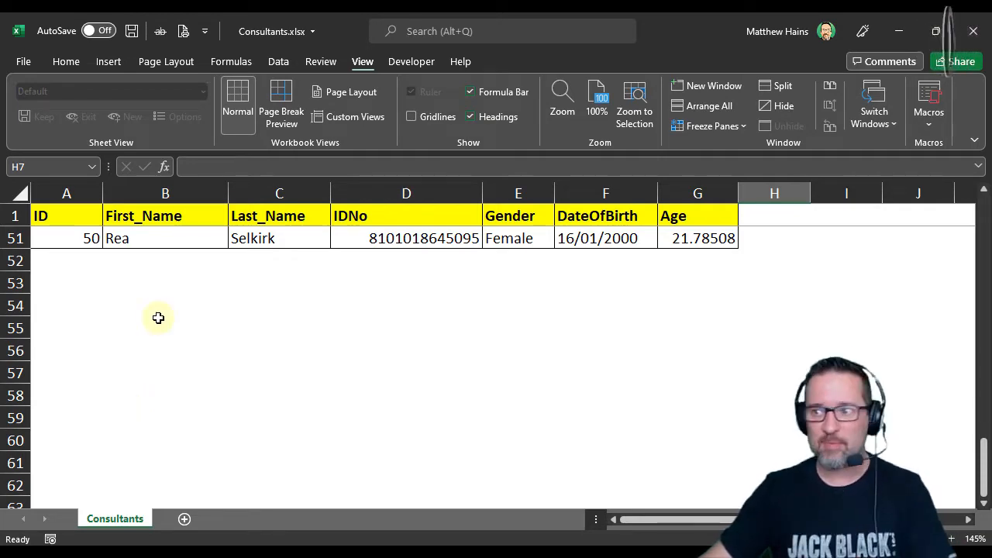
{"action": "left_click", "coordinate": [349, 116]}
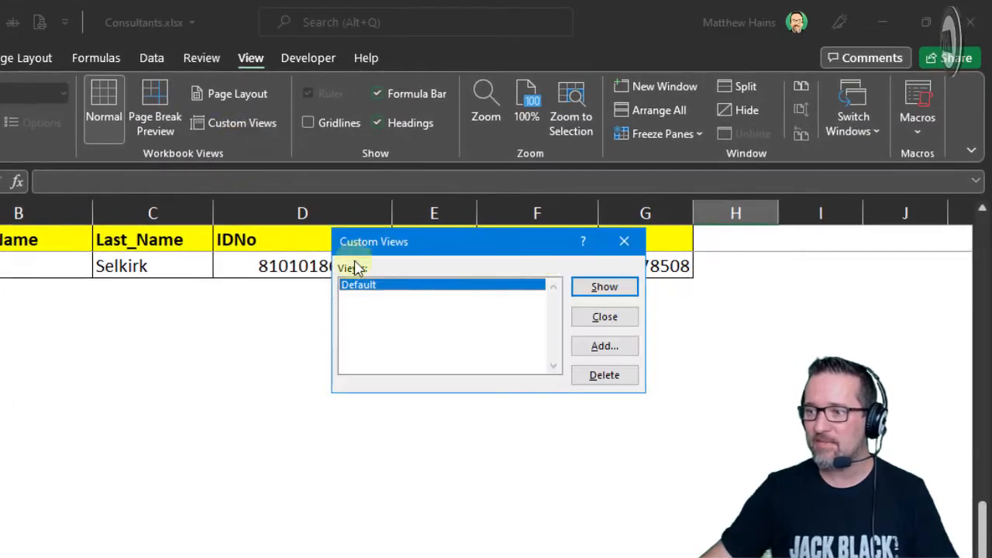
{"action": "left_click", "coordinate": [604, 349]}
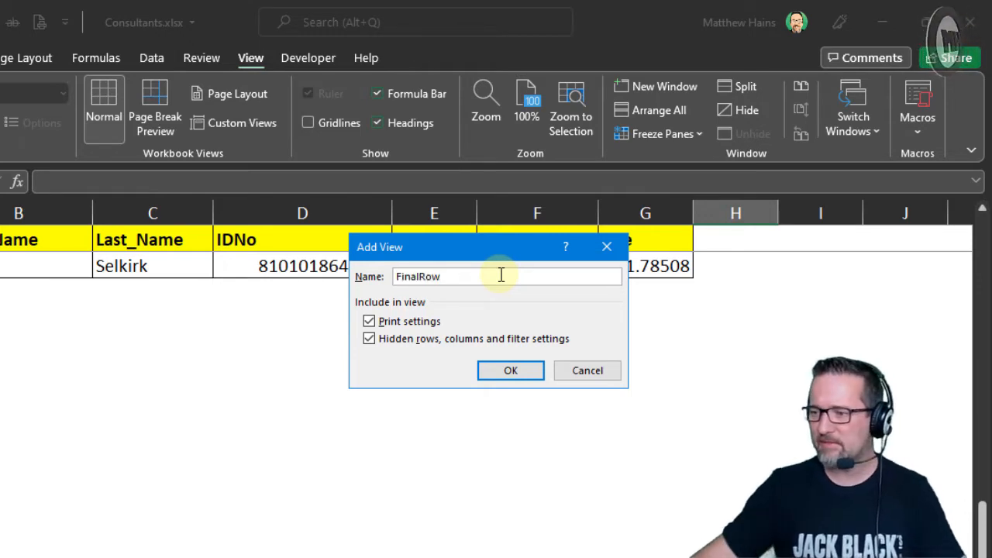
{"action": "left_click", "coordinate": [500, 371]}
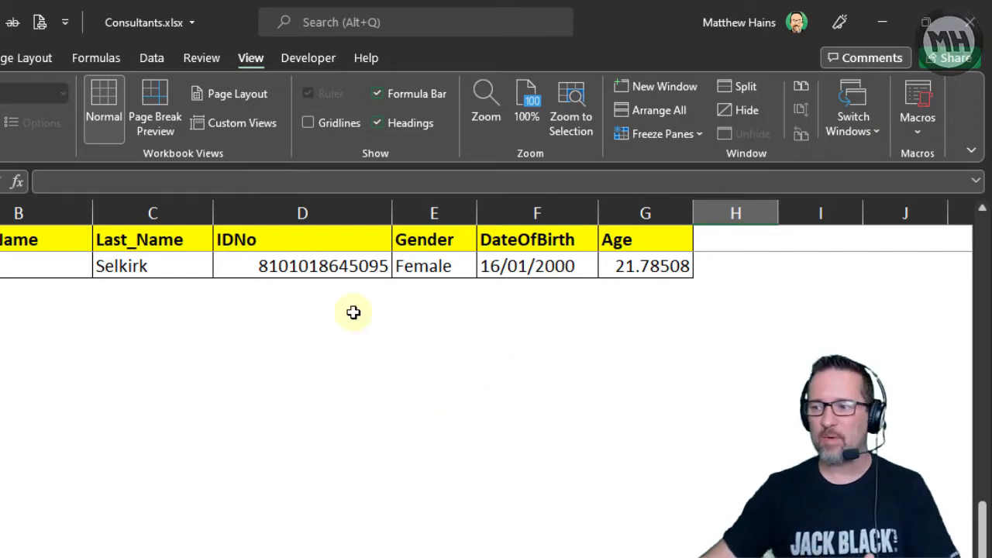
- Test the saved custom views by showing Default and switching back to FinalRow
{"action": "left_click", "coordinate": [234, 134]}
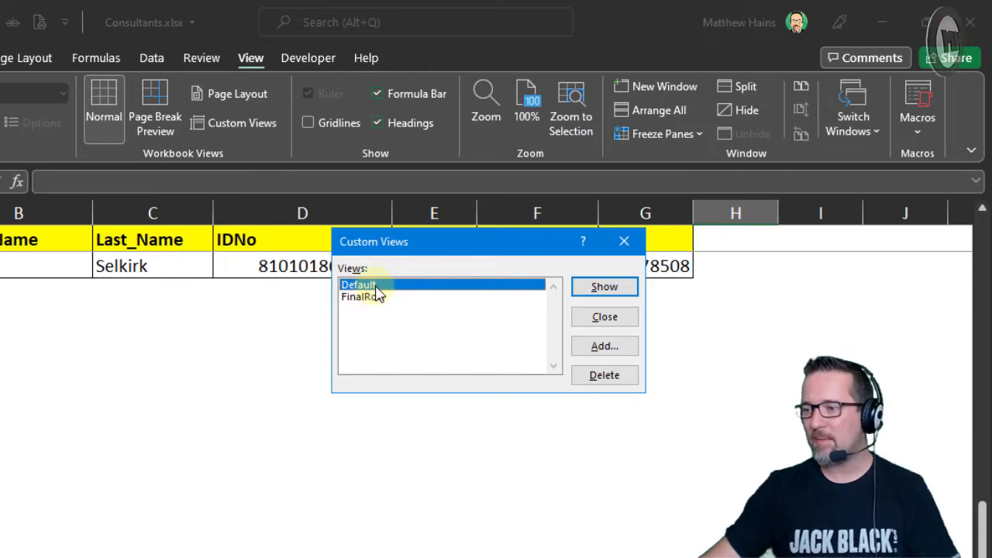
{"action": "left_click", "coordinate": [605, 287]}
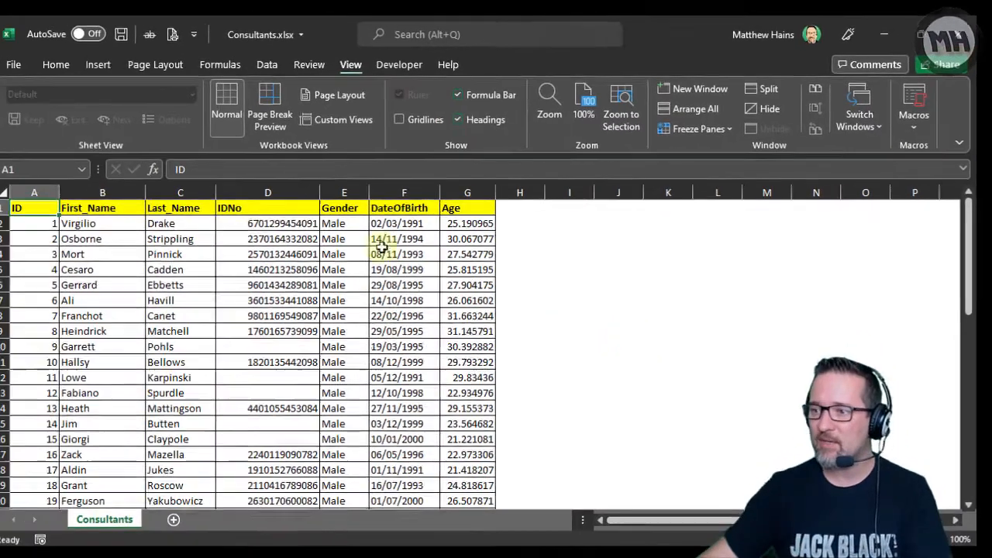
{"action": "left_click", "coordinate": [349, 124]}
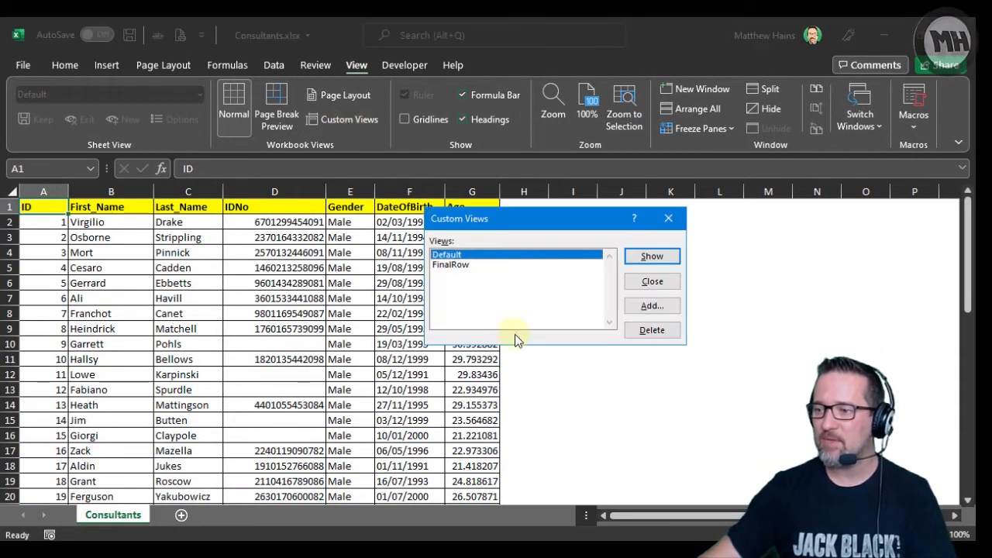
{"action": "left_click", "coordinate": [469, 265]}
{"action": "left_click", "coordinate": [648, 257]}
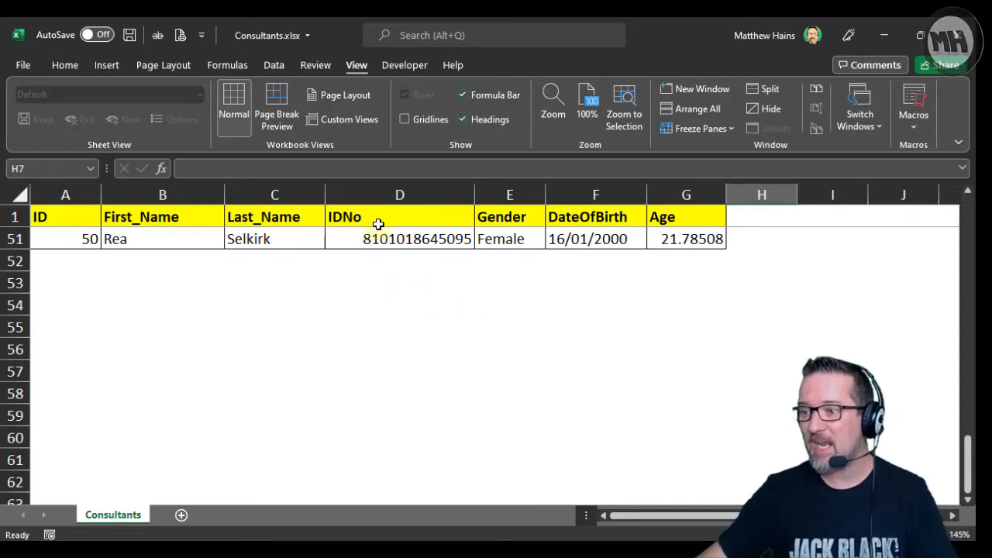
- Hide the IDNo column (column D) in the current view
{"action": "right_click", "coordinate": [382, 196]}
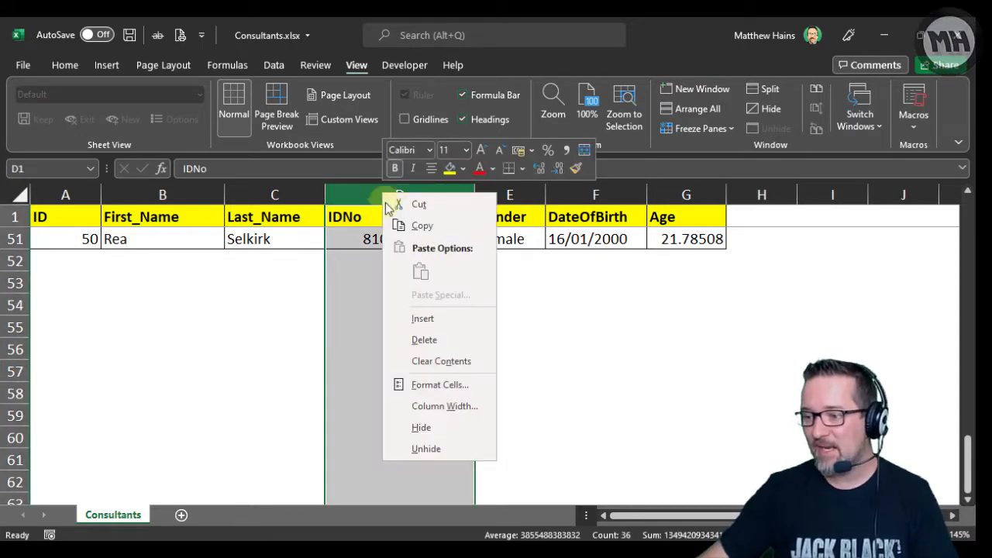
{"action": "left_click", "coordinate": [438, 428]}
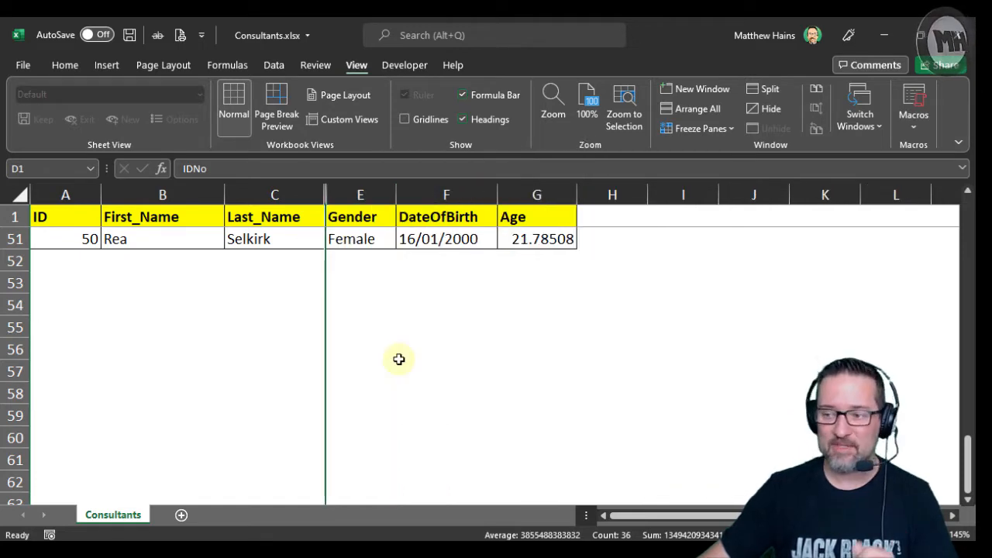
- Save the current display with the IDNo column hidden as a custom view named FinalRowNoID, including print settings and hidden rows, columns and filter settings
{"action": "left_click", "coordinate": [335, 119]}
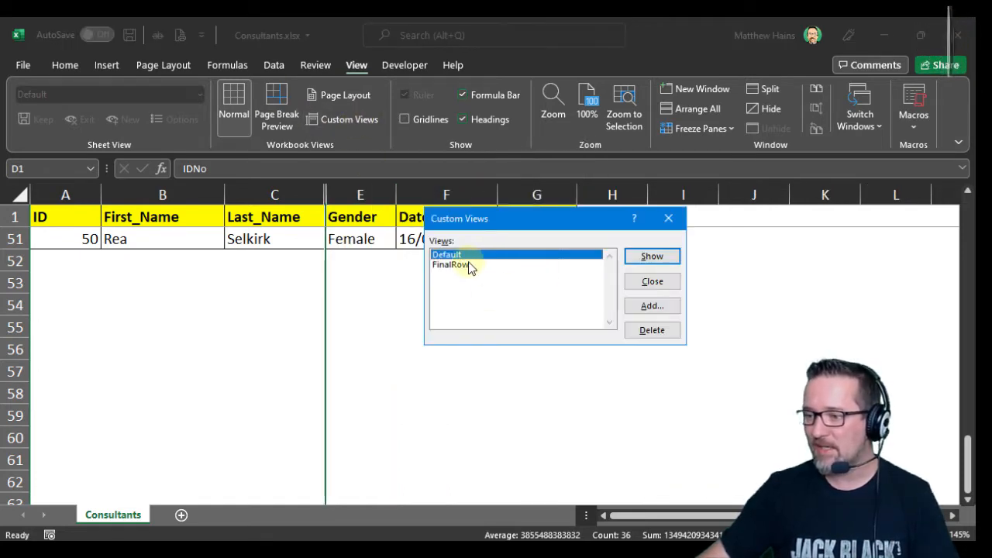
{"action": "left_click", "coordinate": [470, 264]}
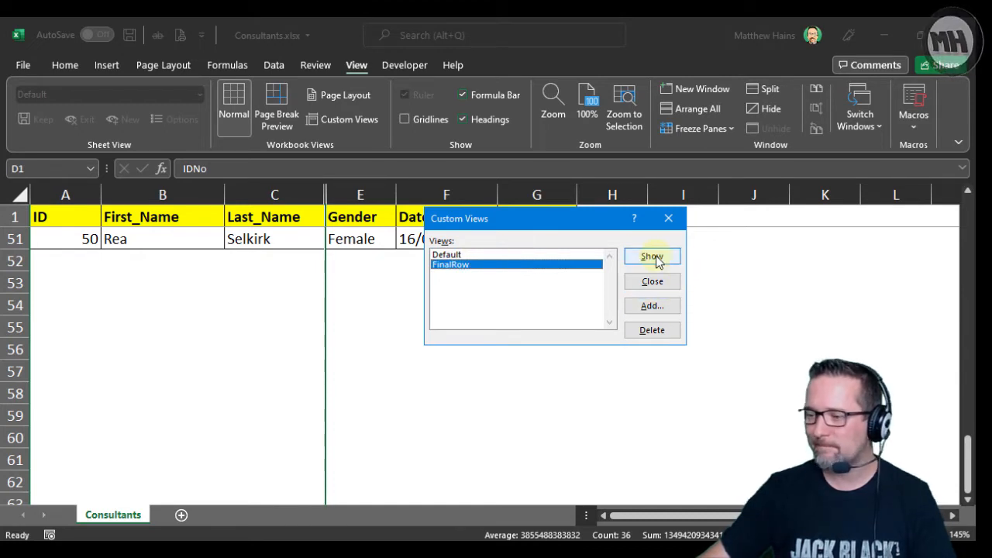
{"action": "left_click", "coordinate": [663, 312]}
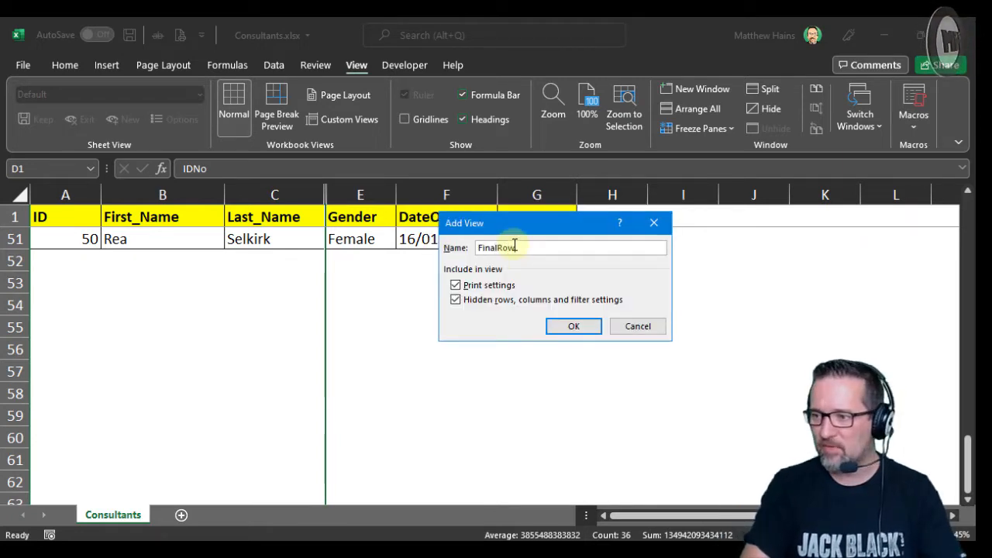
{"action": "type", "text": "FinalRowNoI"}
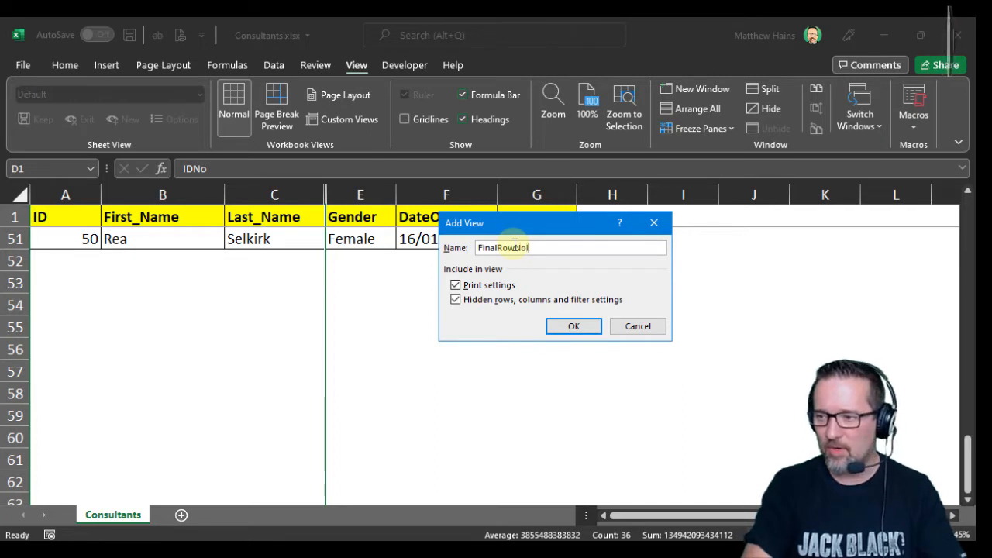
{"action": "type", "text": "D"}
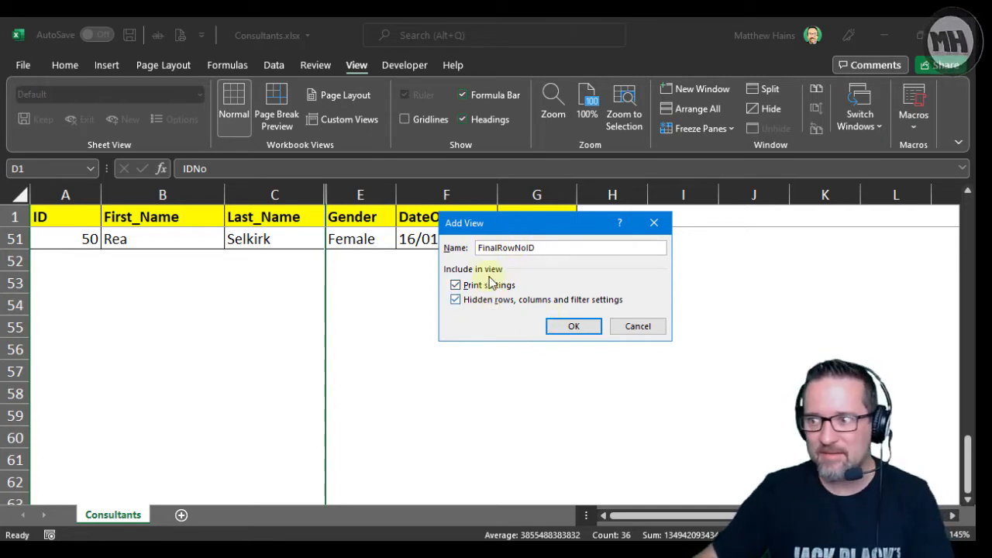
{"action": "left_click", "coordinate": [574, 328]}
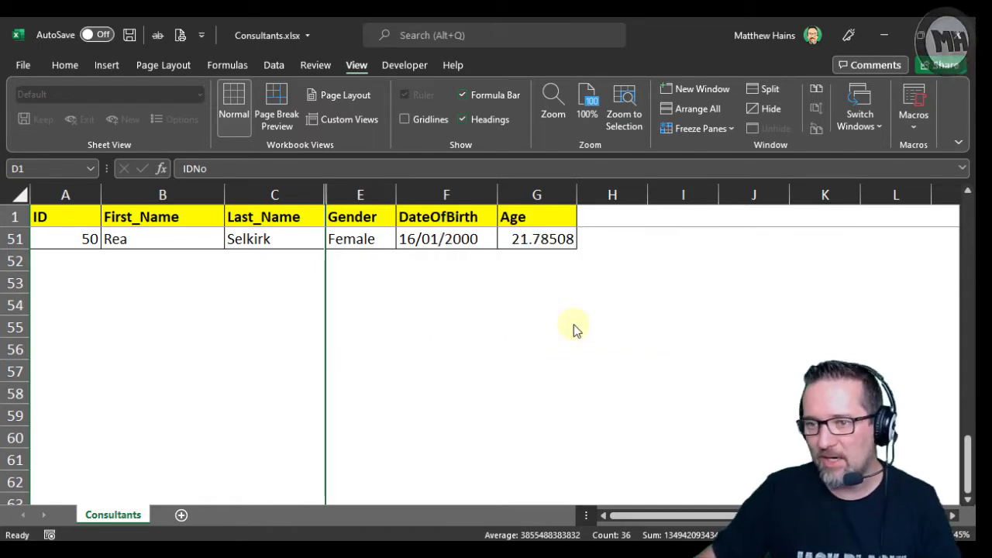
- Test the saved custom views by showing FinalRow, FinalRowNoID and Default in that order, ending on Default
{"action": "left_click", "coordinate": [360, 119]}
{"action": "left_click", "coordinate": [458, 264]}
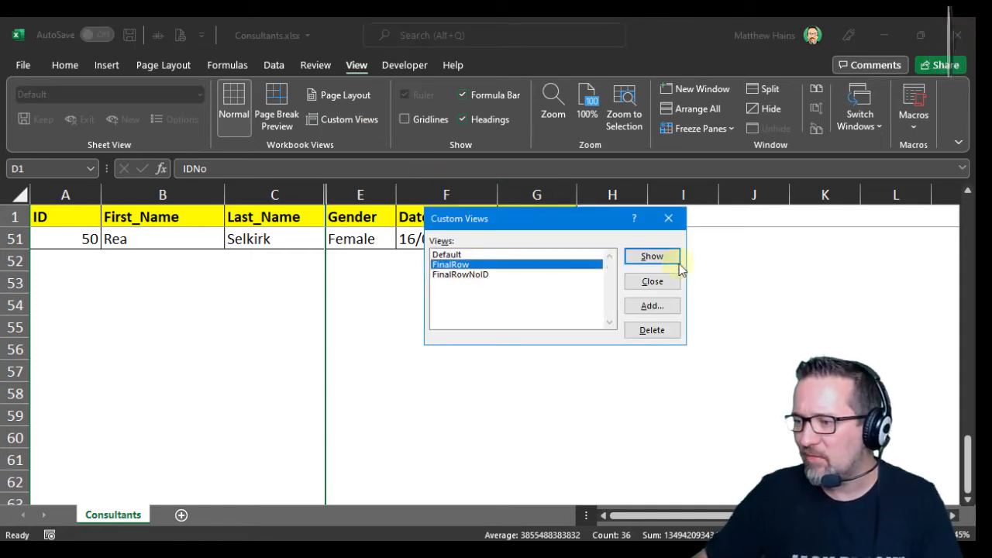
{"action": "left_click", "coordinate": [673, 258]}
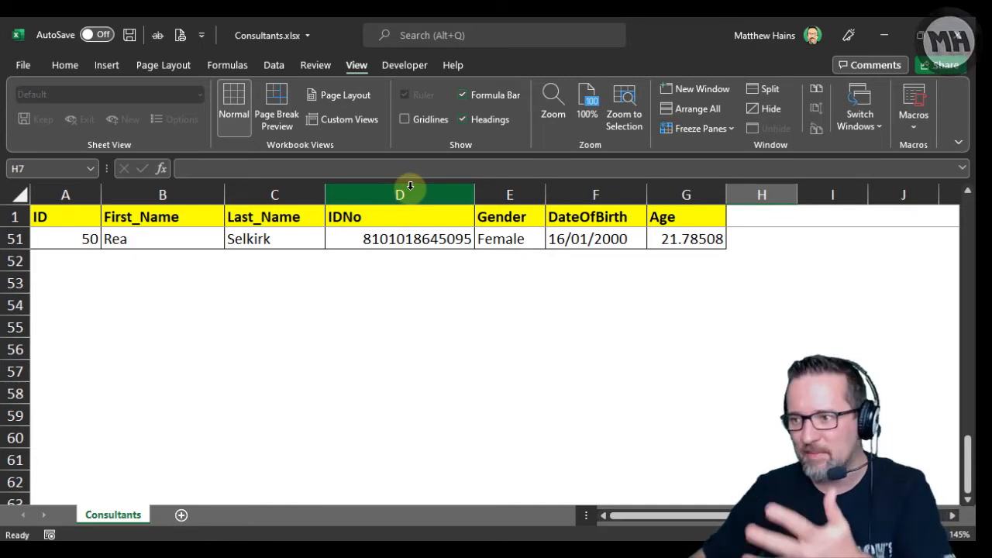
{"action": "left_click", "coordinate": [364, 121]}
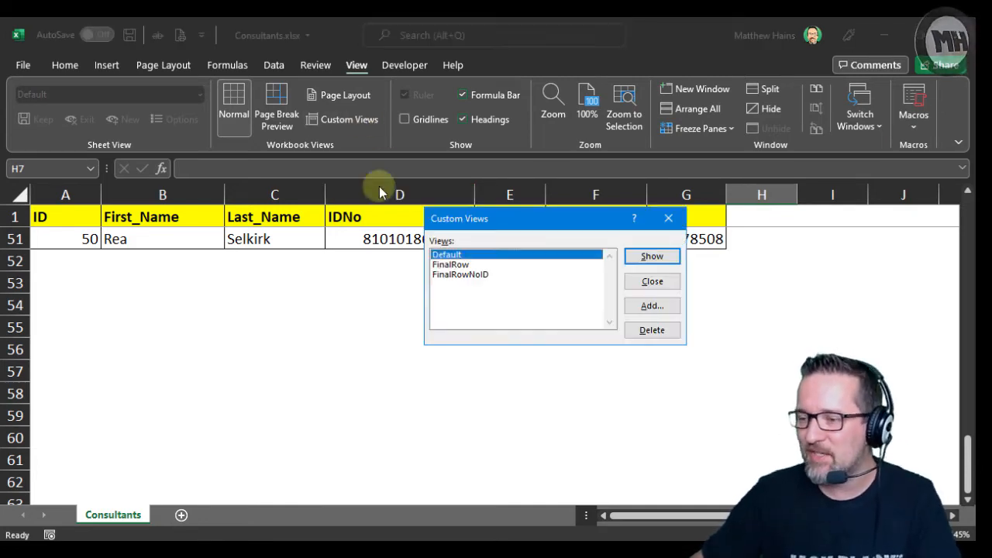
{"action": "left_click", "coordinate": [461, 275]}
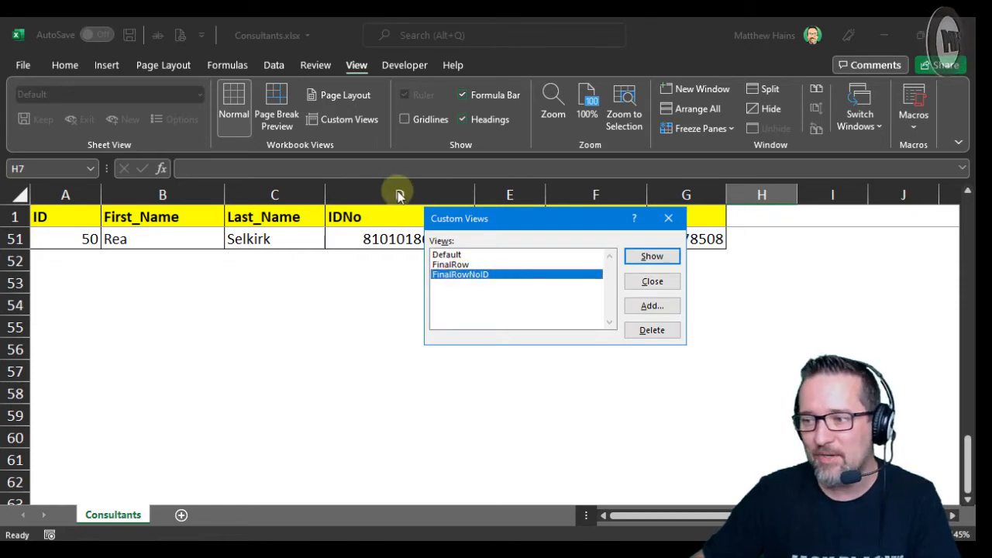
{"action": "left_click", "coordinate": [651, 256]}
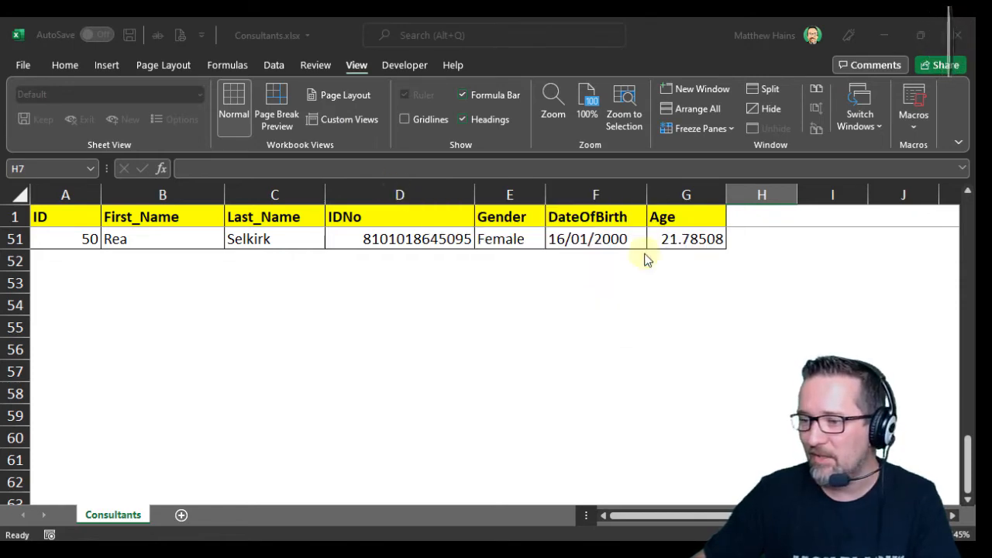
{"action": "left_click", "coordinate": [356, 123]}
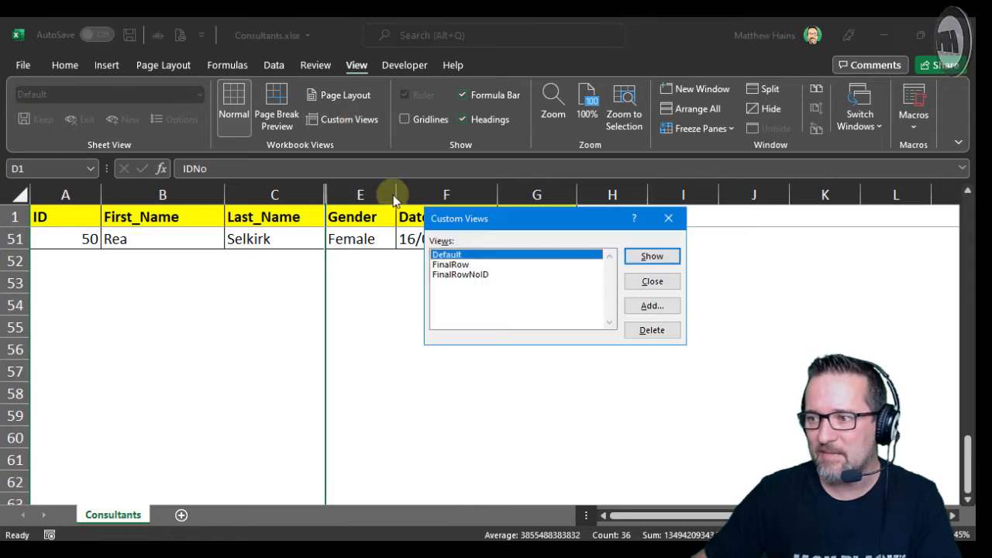
{"action": "left_click", "coordinate": [650, 256]}
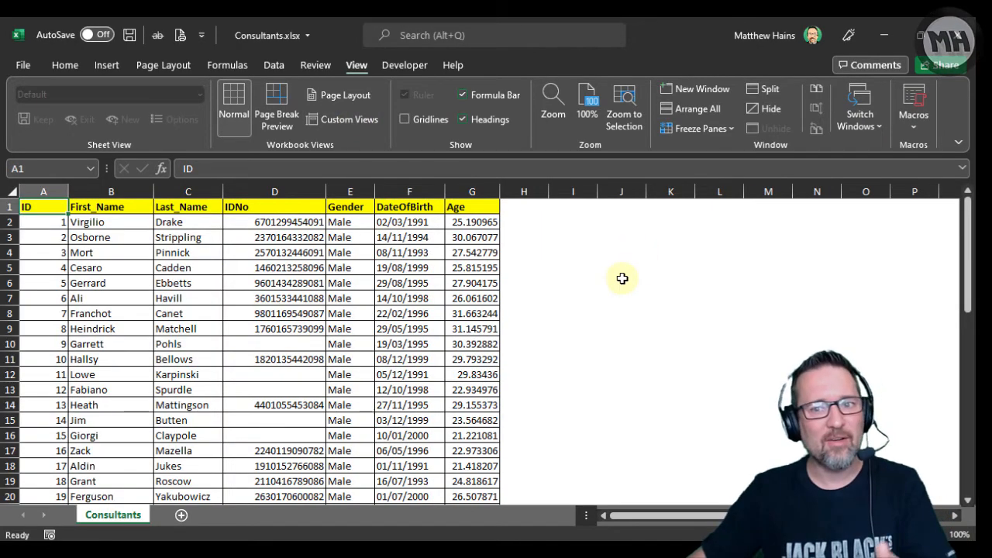